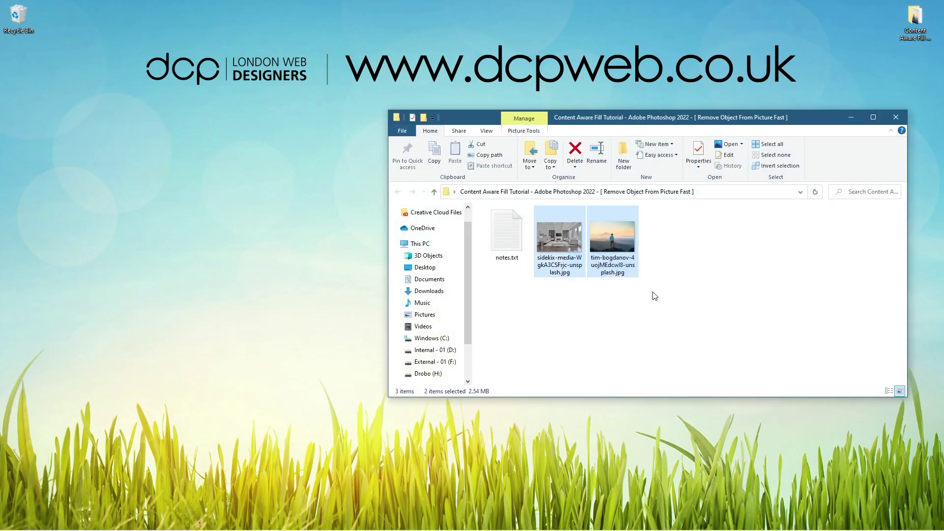
# Open the mountain sunset photo in Photoshop by dragging it from the photo folder.
pyautogui.moveTo(529, 527)
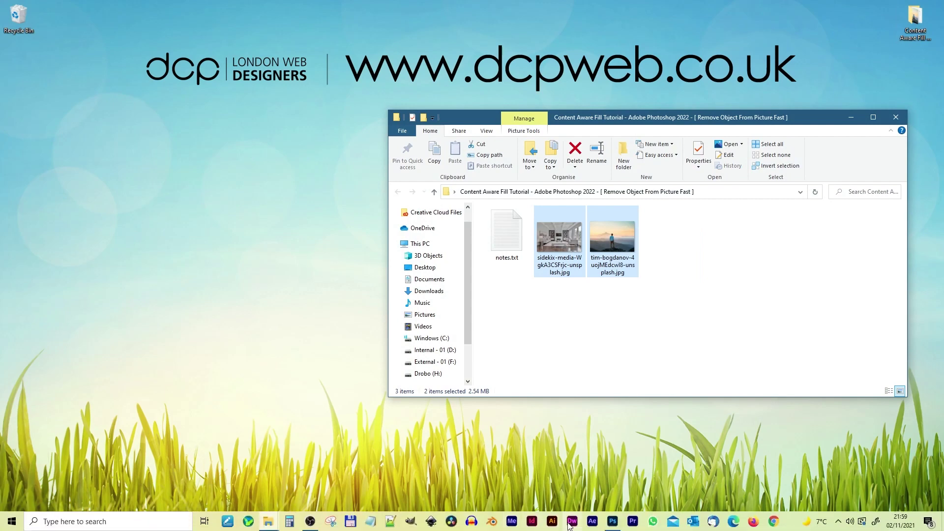
pyautogui.click(611, 522)
pyautogui.hotkey('alt', 'Tab')
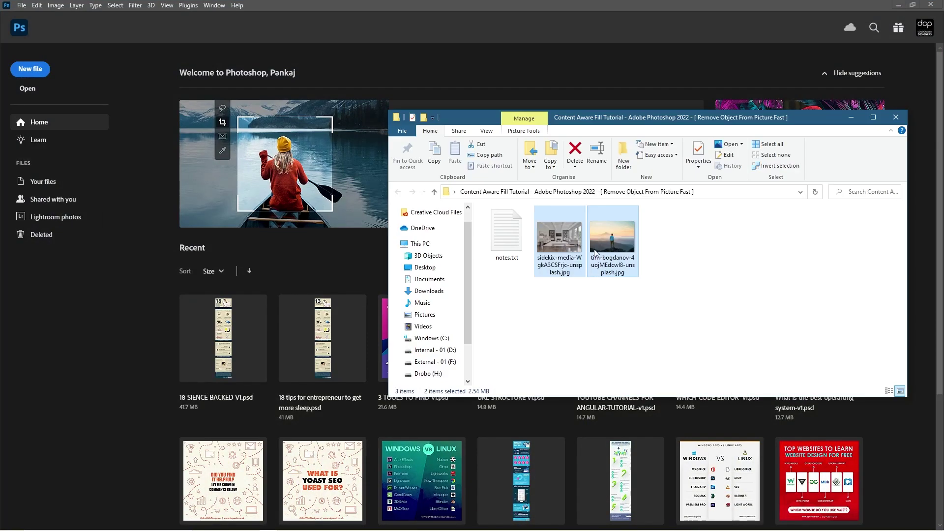
pyautogui.moveTo(617, 239); pyautogui.dragTo(335, 256)
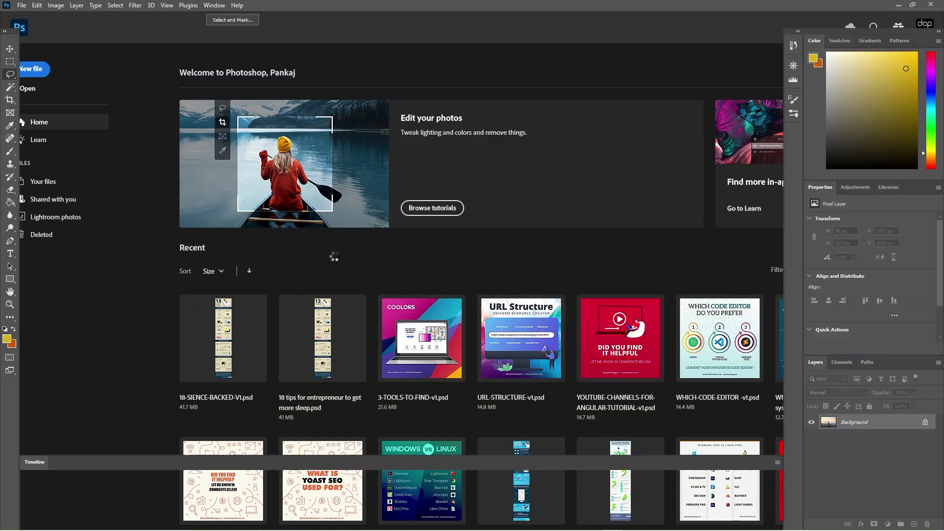
# Draw a loose Lasso selection around the man standing on the rock.
pyautogui.rightClick(9, 74)
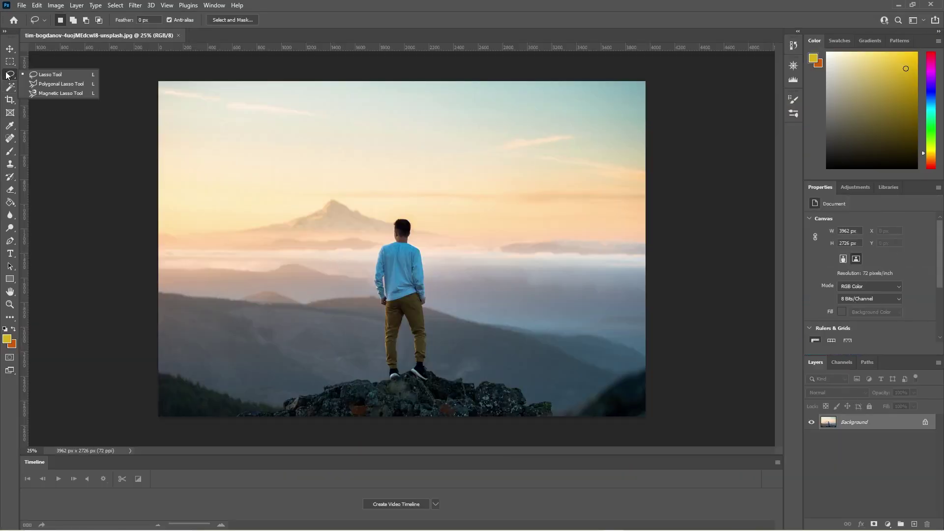
pyautogui.click(56, 77)
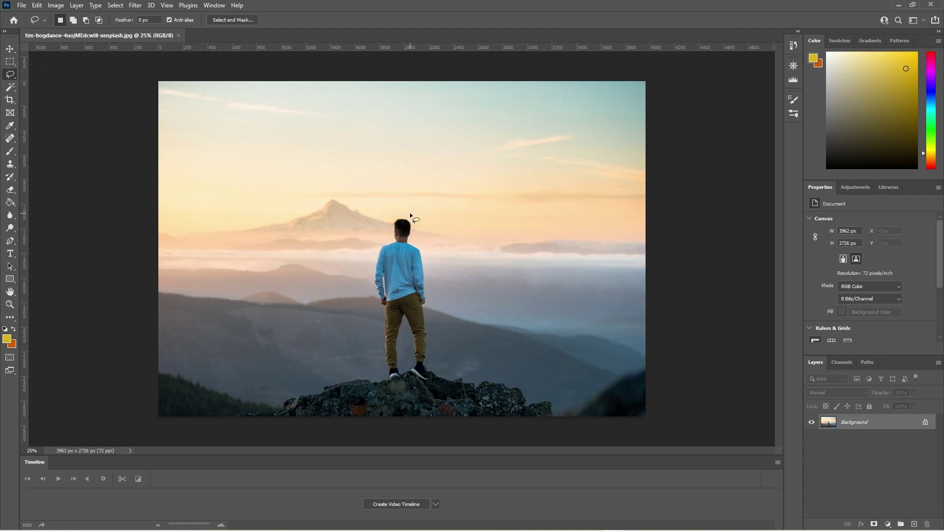
pyautogui.moveTo(416, 232)
pyautogui.mouseDown()
pyautogui.moveTo(432, 383)
pyautogui.moveTo(391, 383)
pyautogui.mouseUp()
pyautogui.moveTo(380, 330); pyautogui.dragTo(379, 311)
pyautogui.moveTo(384, 223)
pyautogui.mouseDown()
pyautogui.moveTo(401, 214)
pyautogui.moveTo(418, 222)
pyautogui.mouseUp()
# Start Content-Aware Fill on the selection and preview High, Very High and Default colour adaptation.
pyautogui.click(38, 6)
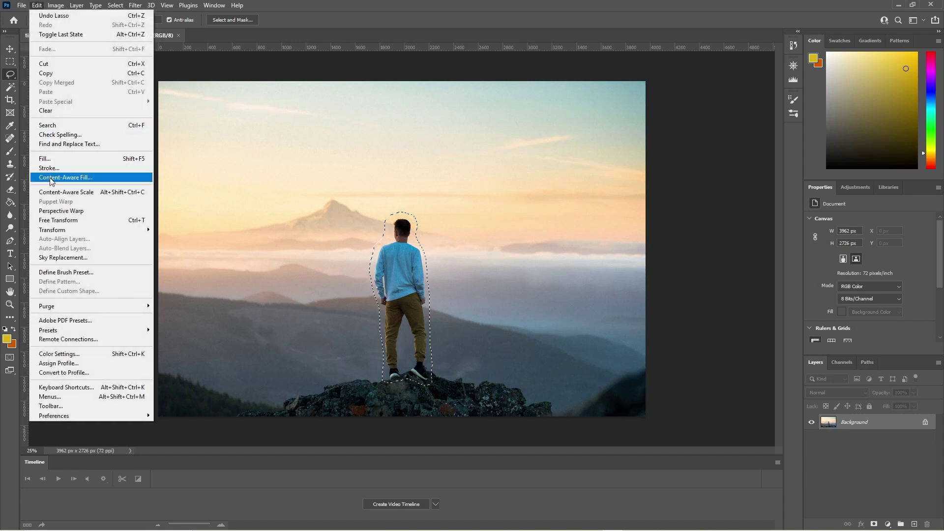
pyautogui.click(51, 178)
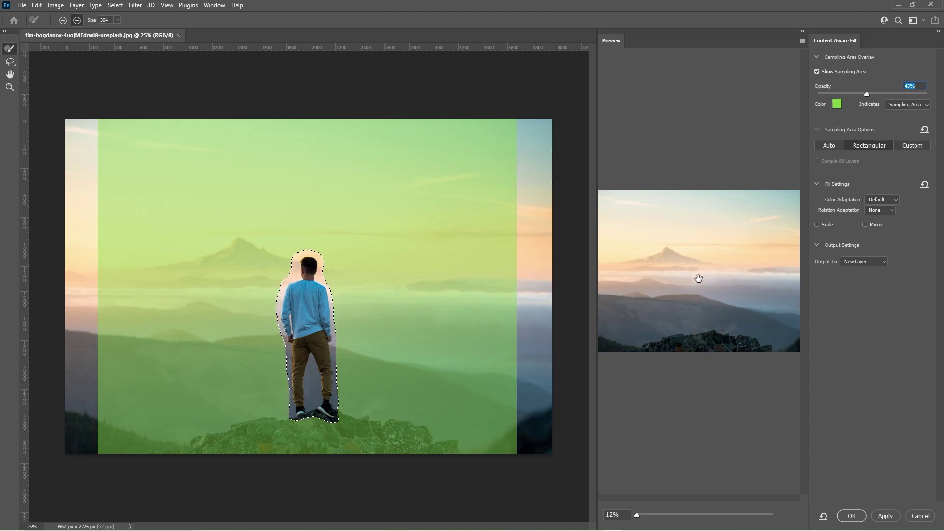
pyautogui.click(878, 199)
pyautogui.click(879, 224)
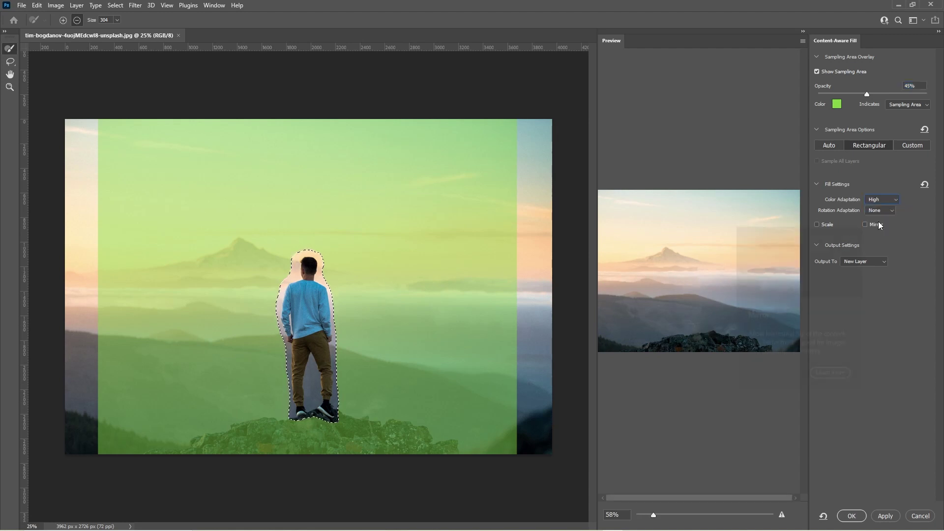
pyautogui.click(881, 199)
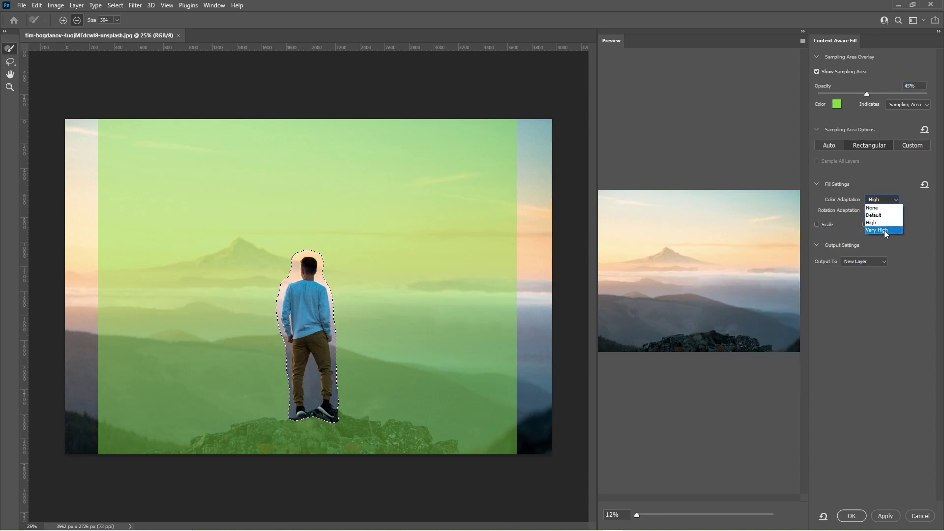
pyautogui.click(882, 229)
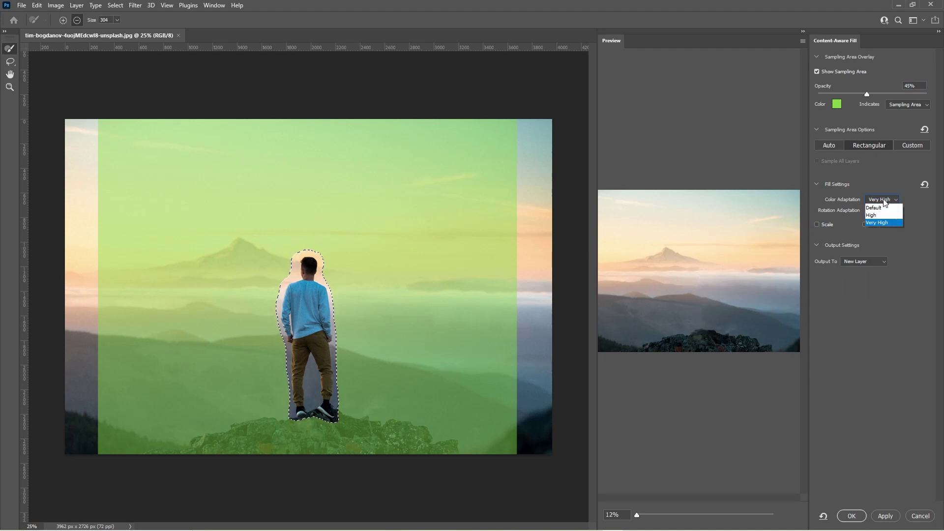
pyautogui.click(883, 207)
pyautogui.click(883, 199)
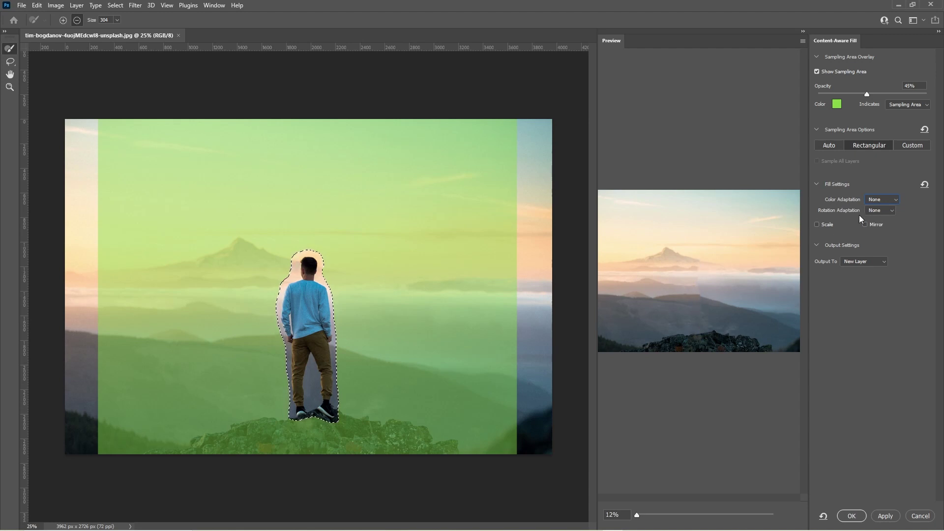
# Settle on Very High colour adaptation, keeping the output on a new layer.
pyautogui.click(878, 201)
pyautogui.click(877, 207)
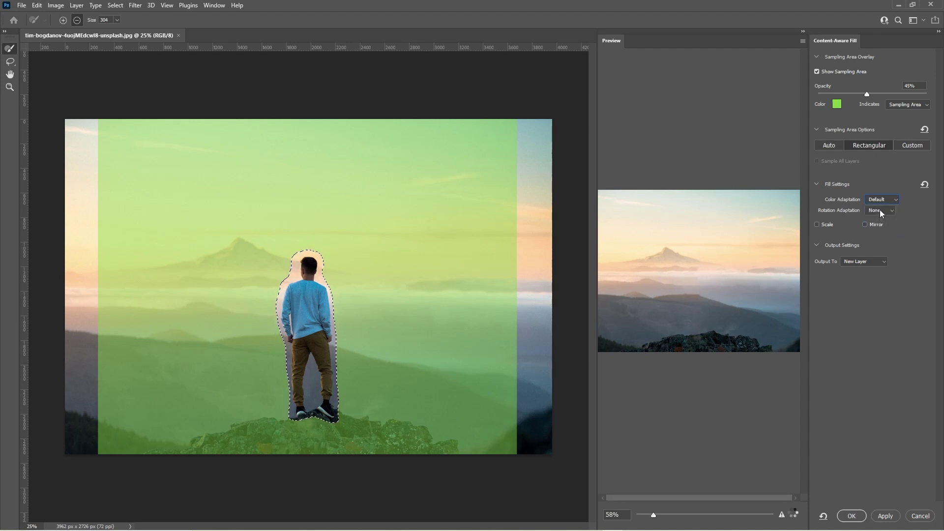
pyautogui.click(878, 200)
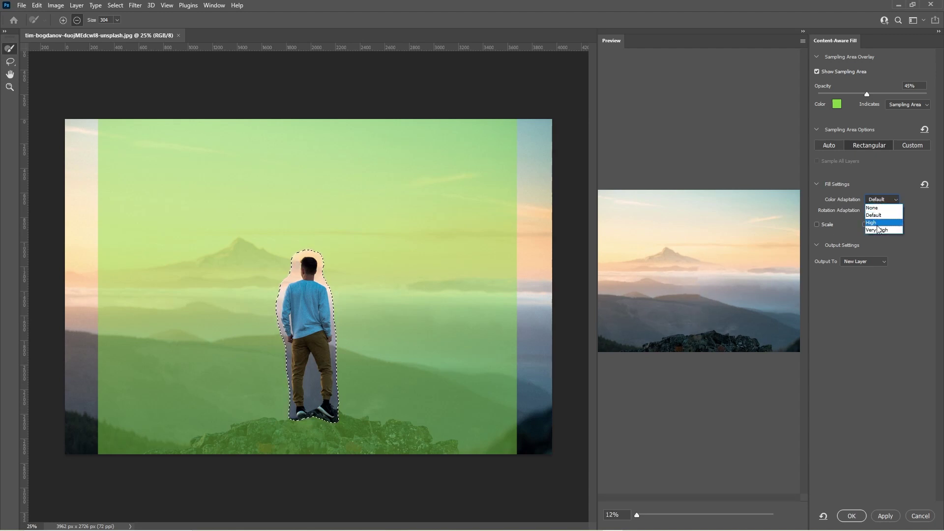
pyautogui.click(877, 221)
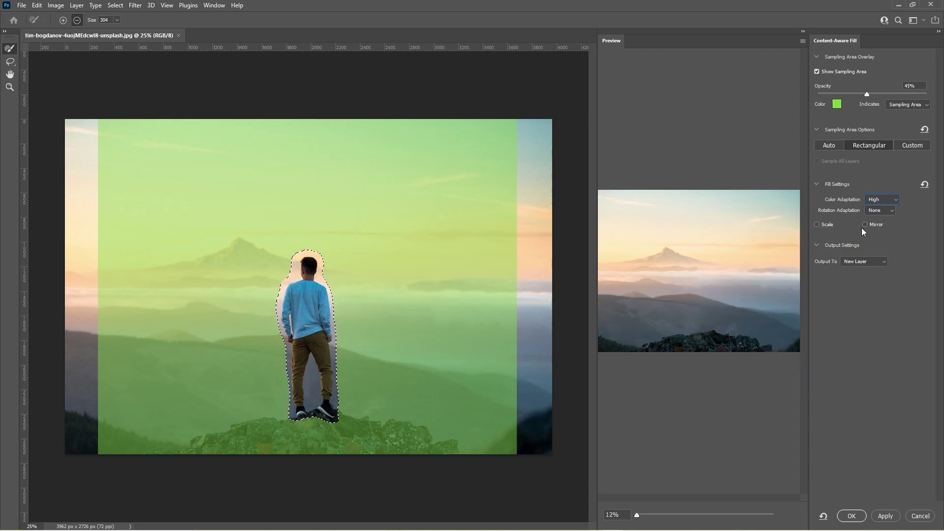
pyautogui.click(873, 201)
pyautogui.click(877, 230)
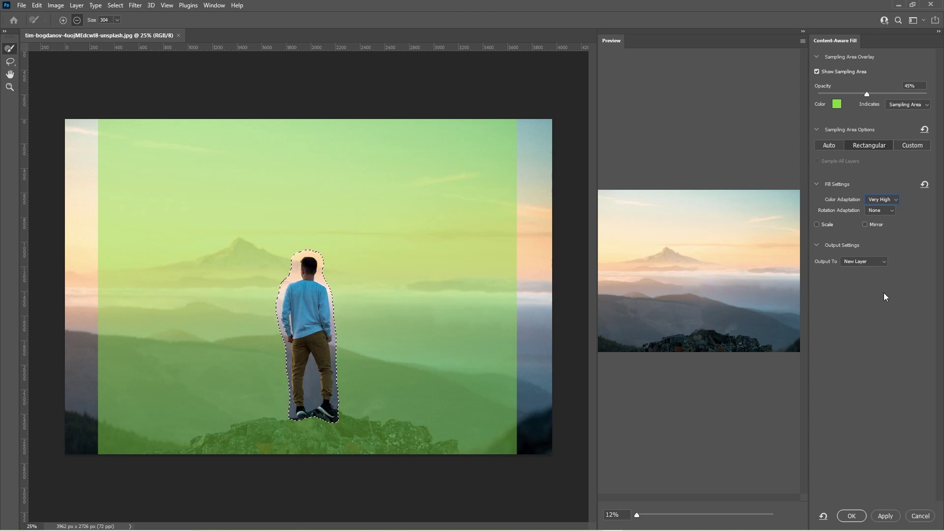
pyautogui.click(863, 262)
pyautogui.click(863, 262)
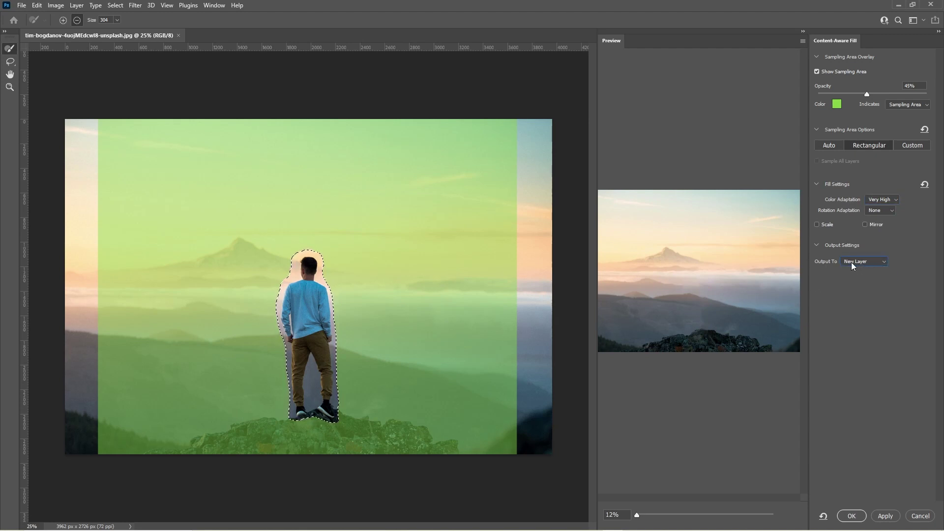
# Apply the content-aware fill and deselect the man's area.
pyautogui.click(852, 516)
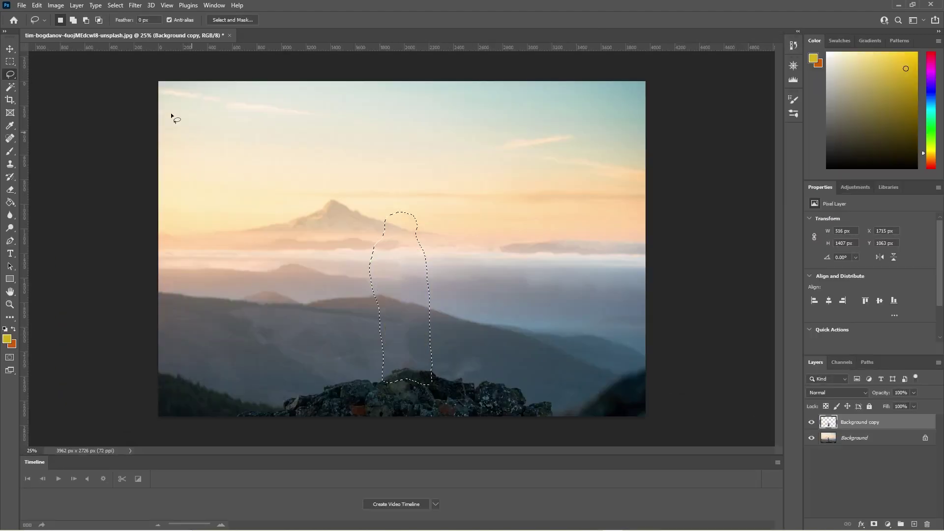
pyautogui.click(115, 5)
pyautogui.click(130, 26)
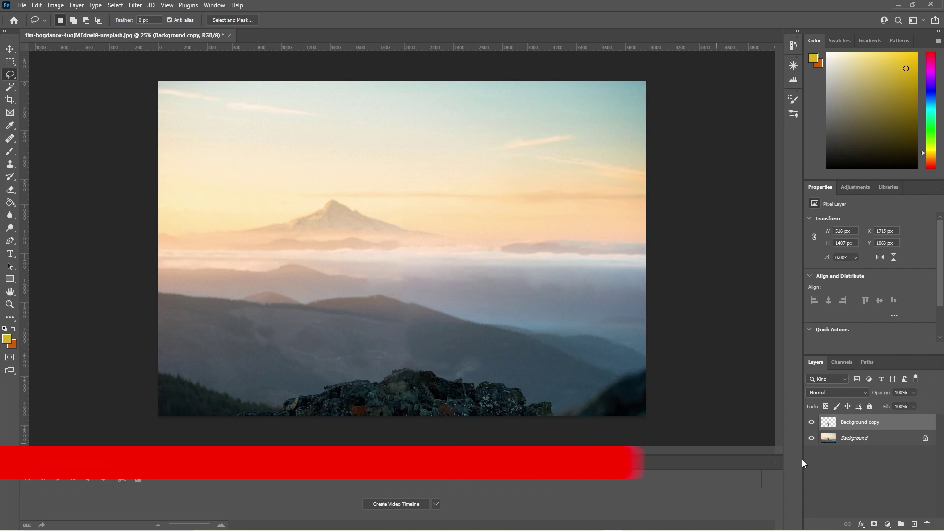
# Toggle the Background copy layer to compare with the original, leaving it hidden, then pick Clone Stamp.
pyautogui.click(845, 440)
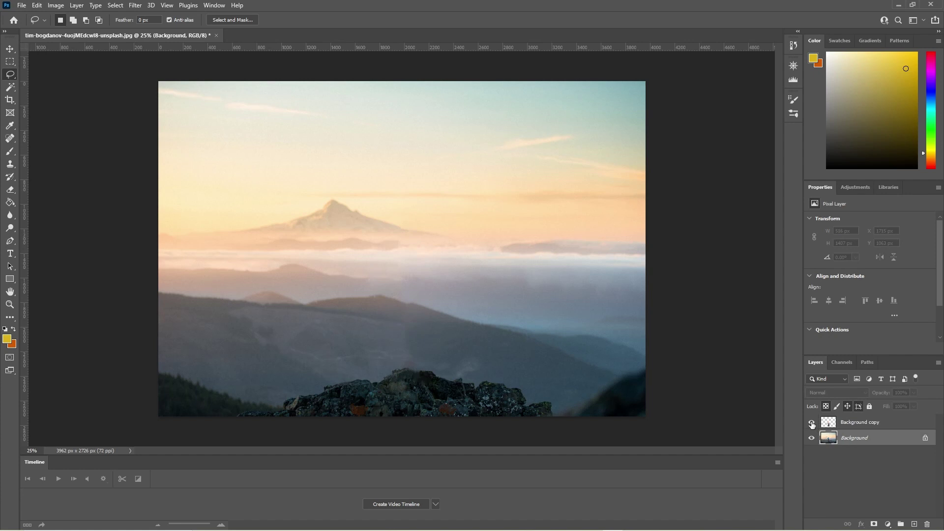
pyautogui.click(811, 424)
pyautogui.click(812, 423)
pyautogui.click(812, 424)
pyautogui.click(812, 424)
pyautogui.click(812, 422)
pyautogui.click(811, 422)
pyautogui.click(812, 423)
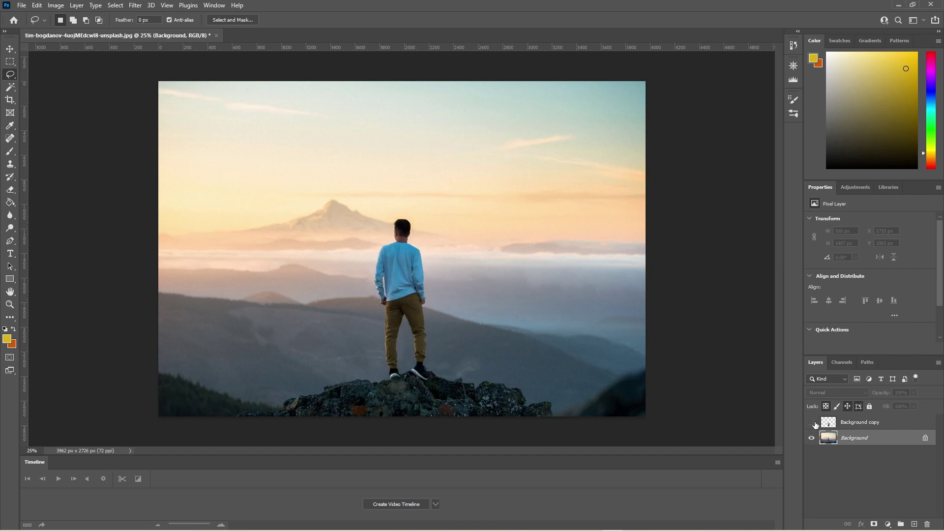
pyautogui.click(812, 423)
pyautogui.click(812, 423)
pyautogui.click(10, 165)
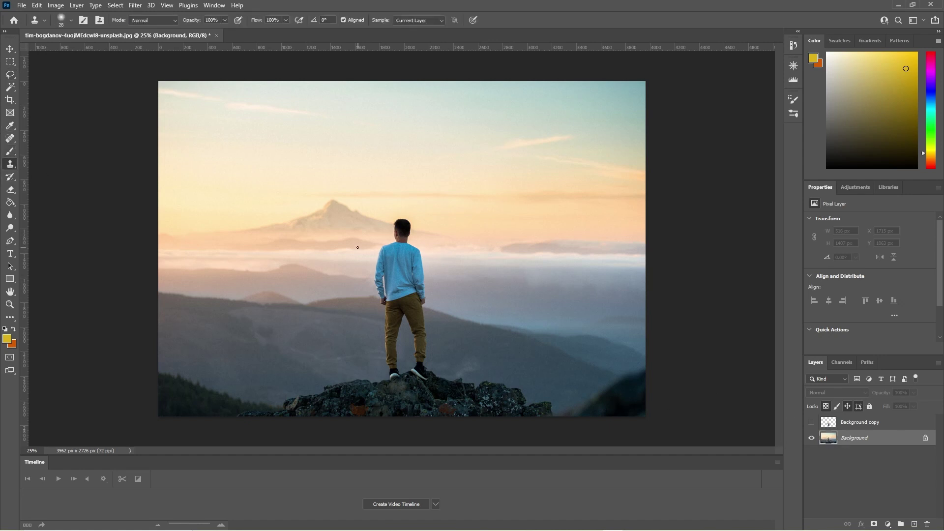
pyautogui.click(72, 20)
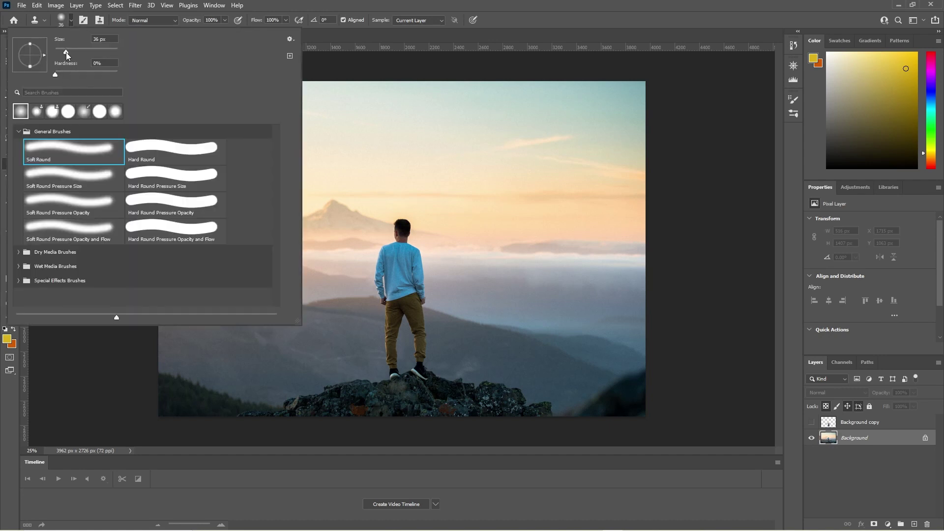
pyautogui.click(379, 4)
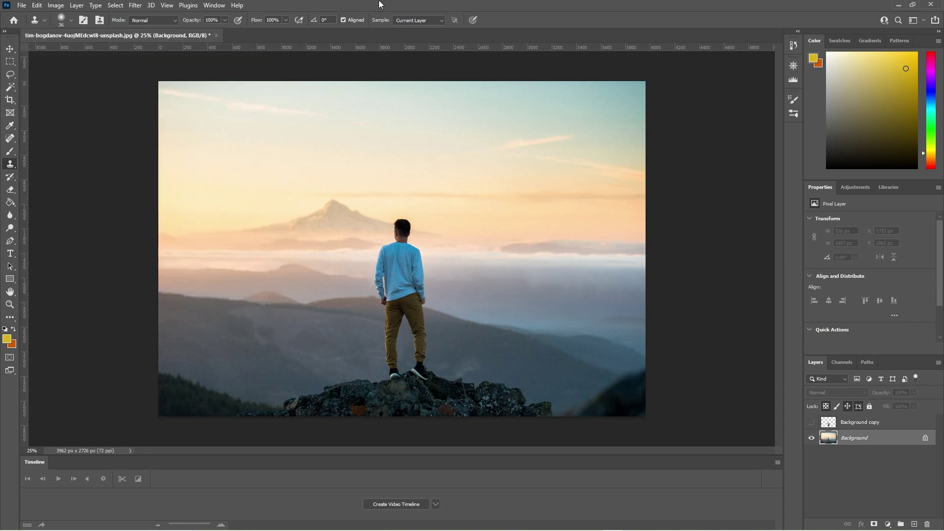
pyautogui.keyDown('alt'); pyautogui.click(349, 243); pyautogui.keyUp('alt')
pyautogui.click(853, 422)
# Show the filled layer, zoom out and pan to review the photo, then close its tab.
pyautogui.click(811, 422)
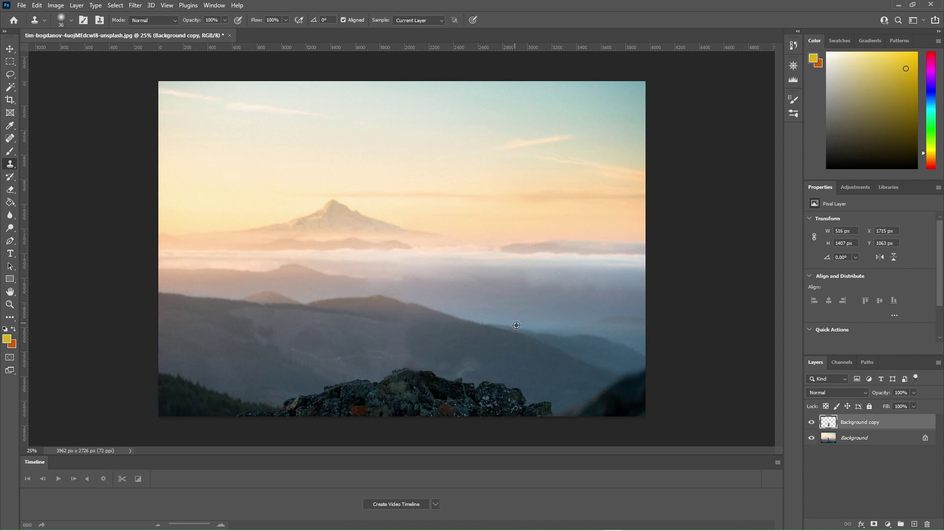
pyautogui.hotkey('ctrl', '-')
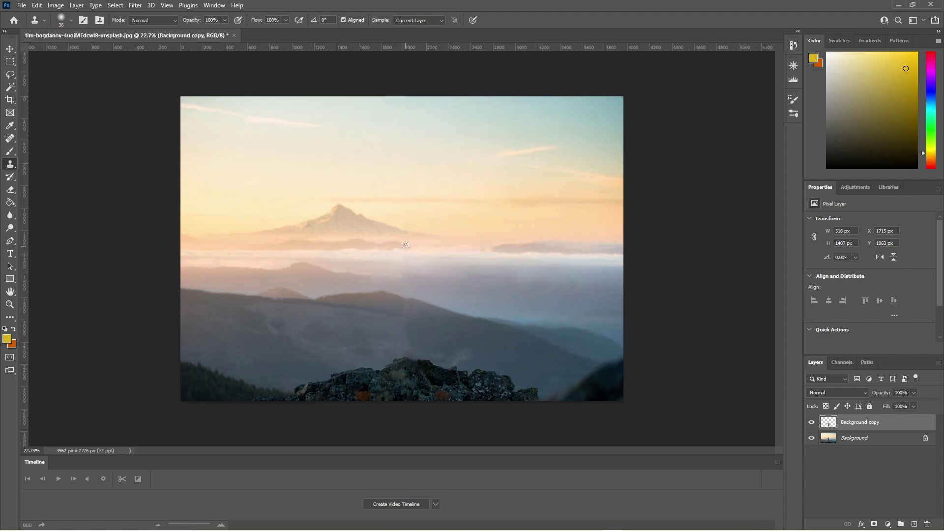
pyautogui.hotkey('ctrl', '-')
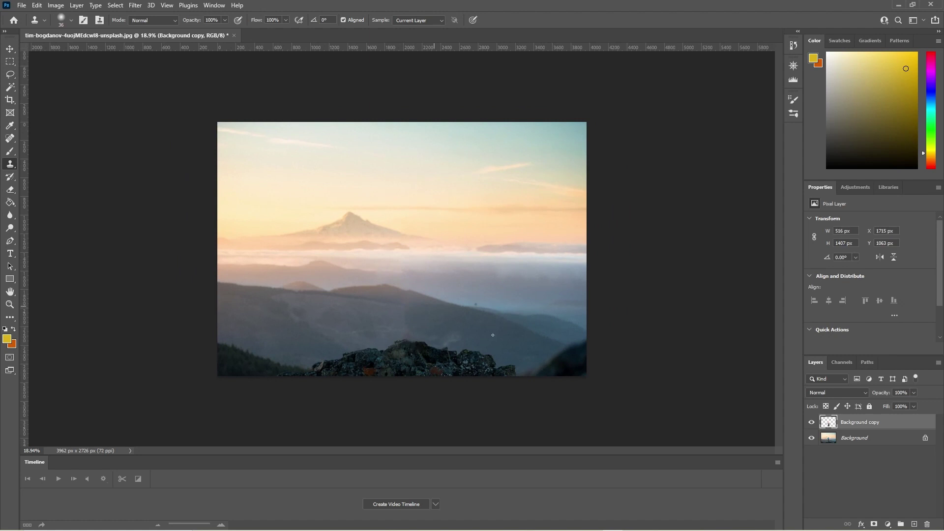
pyautogui.scroll(6, 415, 362)
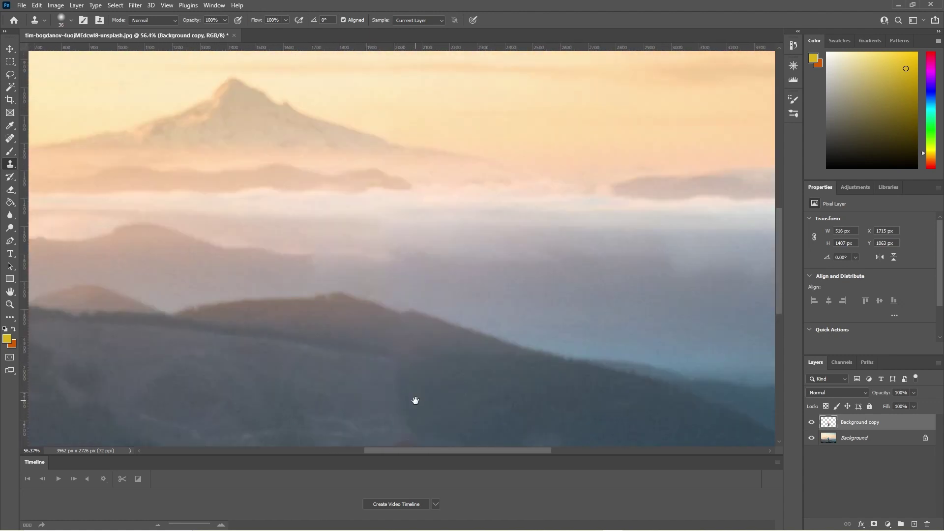
pyautogui.moveTo(415, 398); pyautogui.dragTo(413, 254)
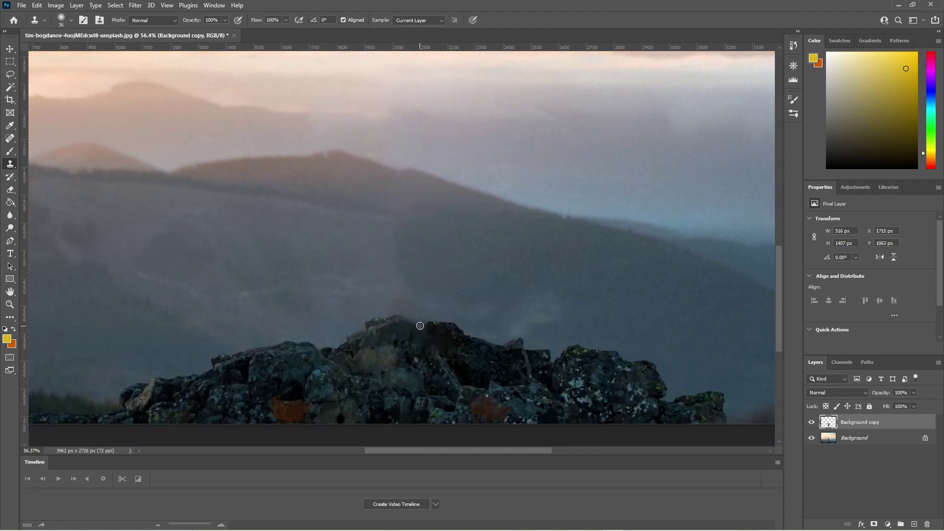
pyautogui.scroll(-5, 428, 312)
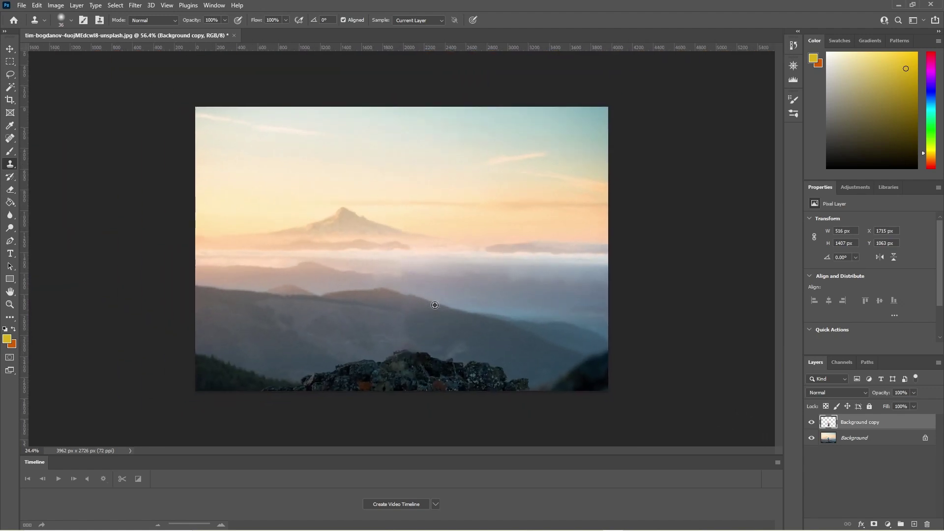
pyautogui.scroll(-3, 434, 305)
pyautogui.scroll(2, 434, 305)
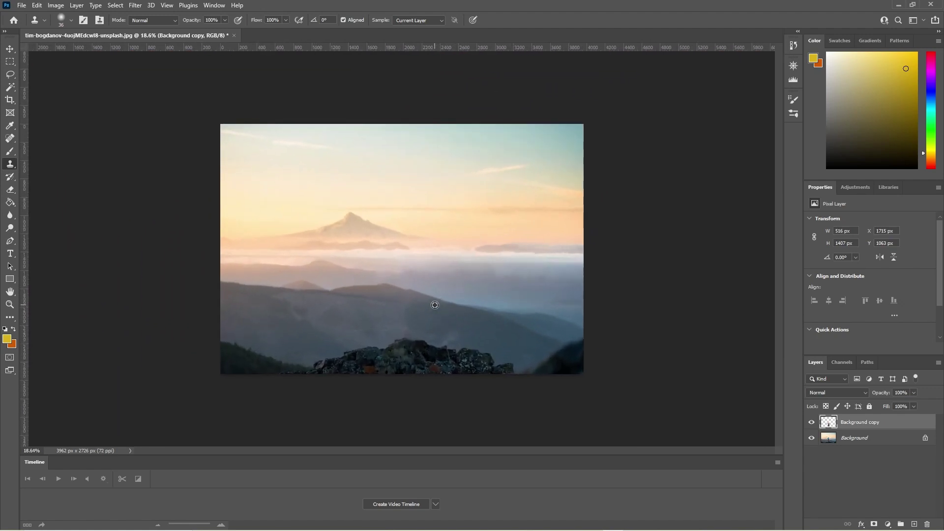
pyautogui.click(234, 36)
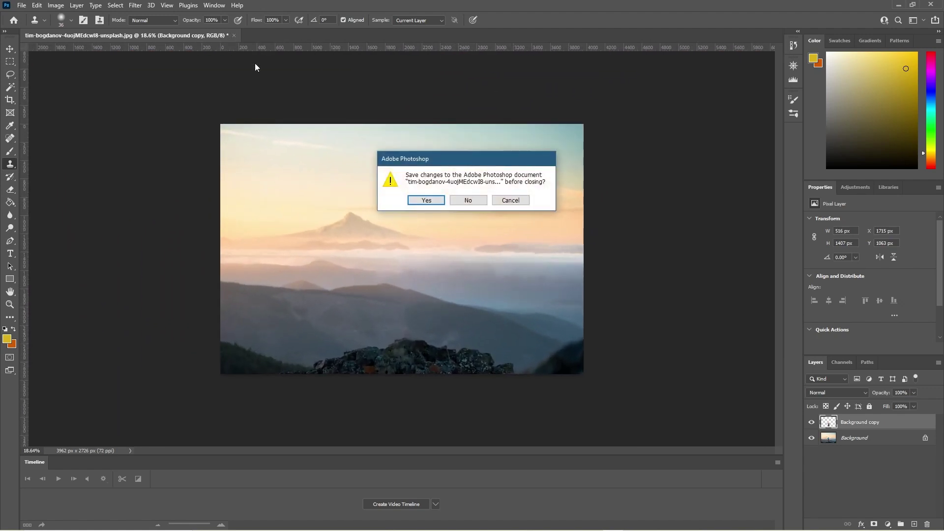
# Discard the mountain photo's changes and open sidekix-media-WgkA3CSFrjc-unsplash.jpg in Photoshop.
pyautogui.click(465, 199)
pyautogui.hotkey('alt', 'Tab')
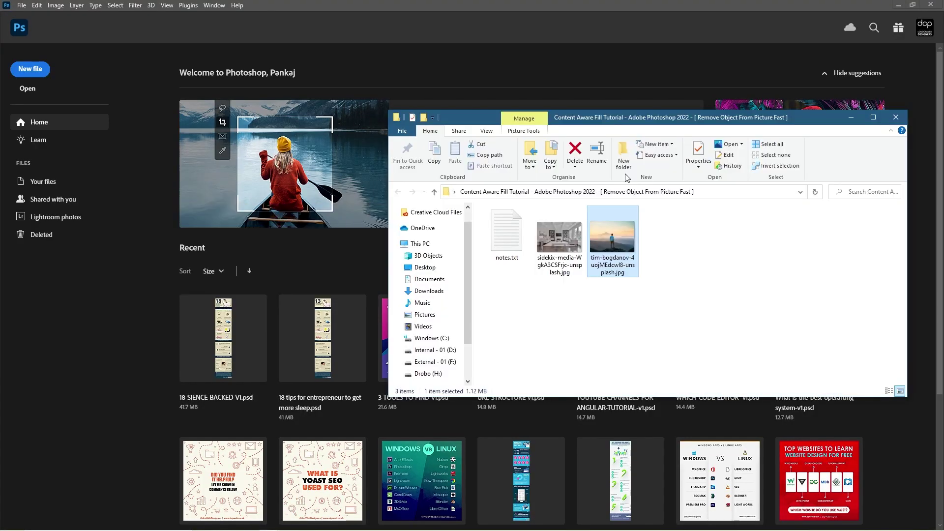
pyautogui.moveTo(552, 241); pyautogui.dragTo(342, 263)
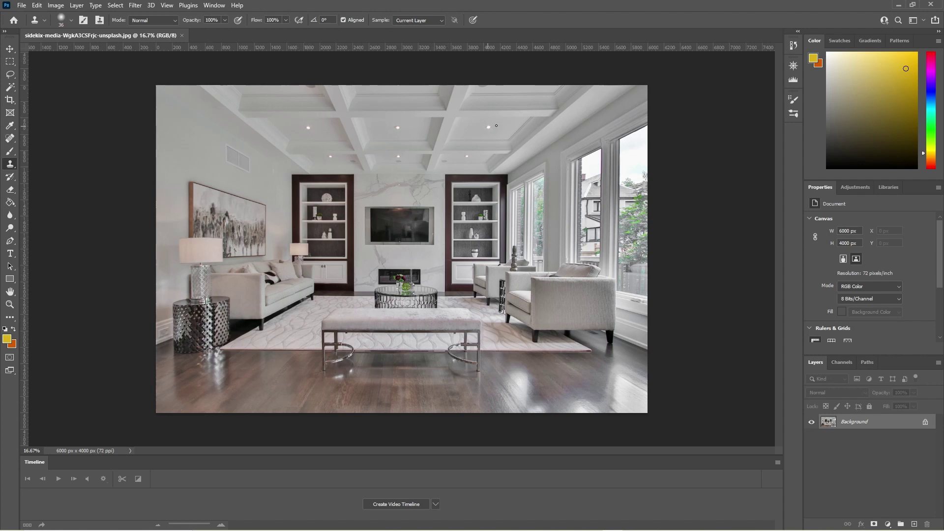
# Lasso the ceiling light and Content-Aware Fill it onto a new layer, dismissing an accidental Content-Aware Scale.
pyautogui.click(10, 74)
pyautogui.moveTo(395, 123)
pyautogui.mouseDown()
pyautogui.moveTo(404, 129)
pyautogui.moveTo(393, 126)
pyautogui.mouseUp()
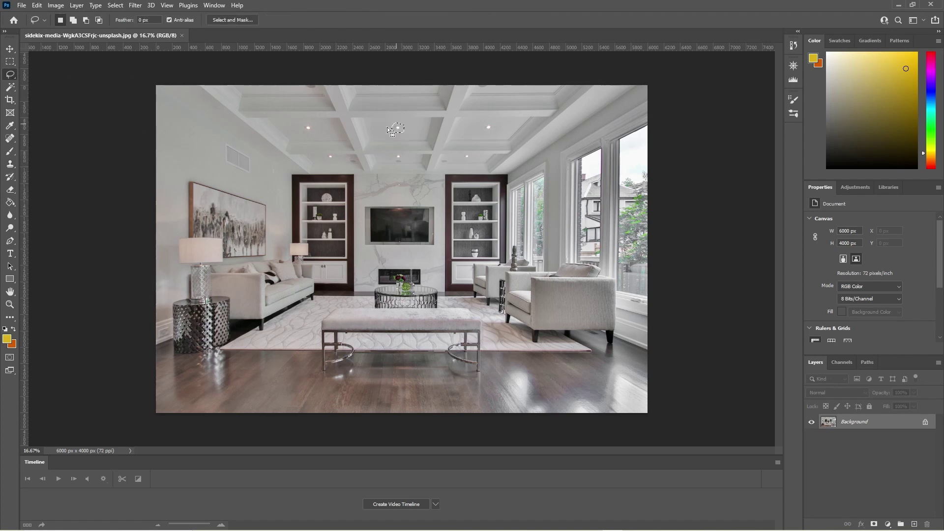
pyautogui.click(37, 5)
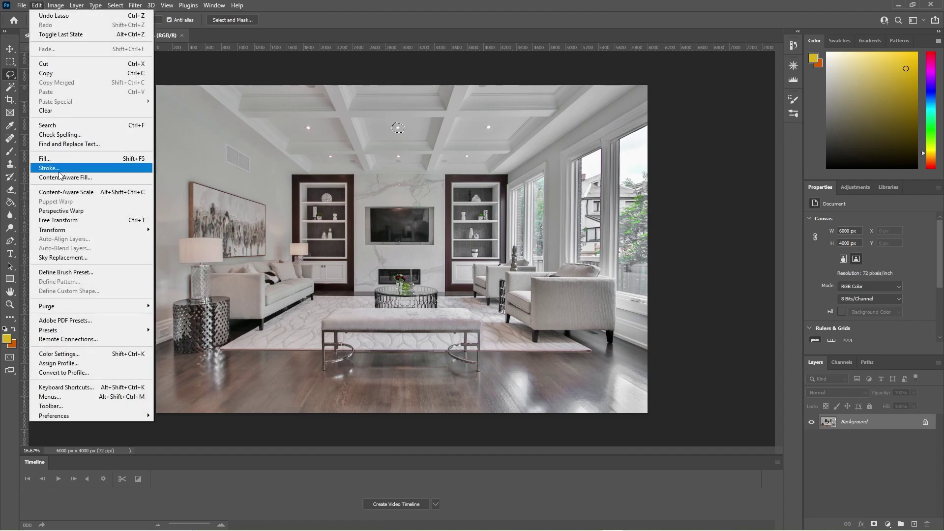
pyautogui.click(67, 192)
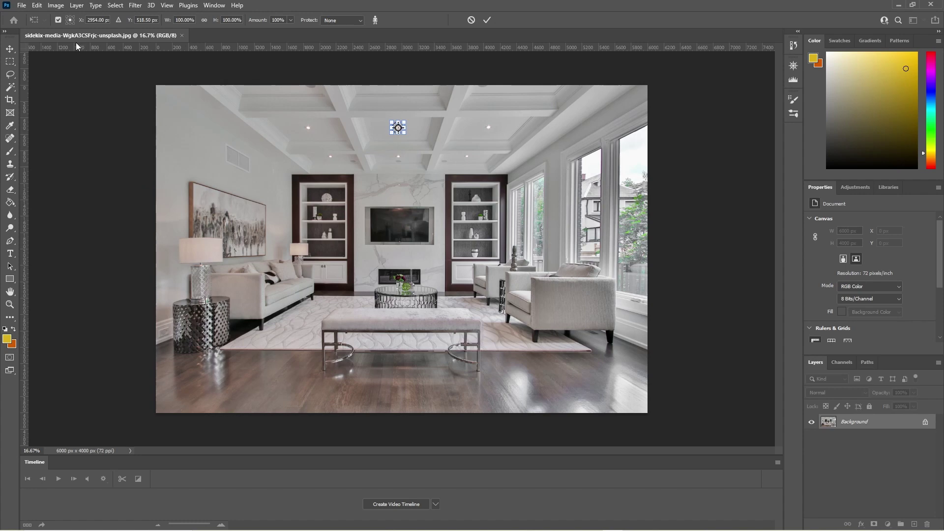
pyautogui.click(487, 20)
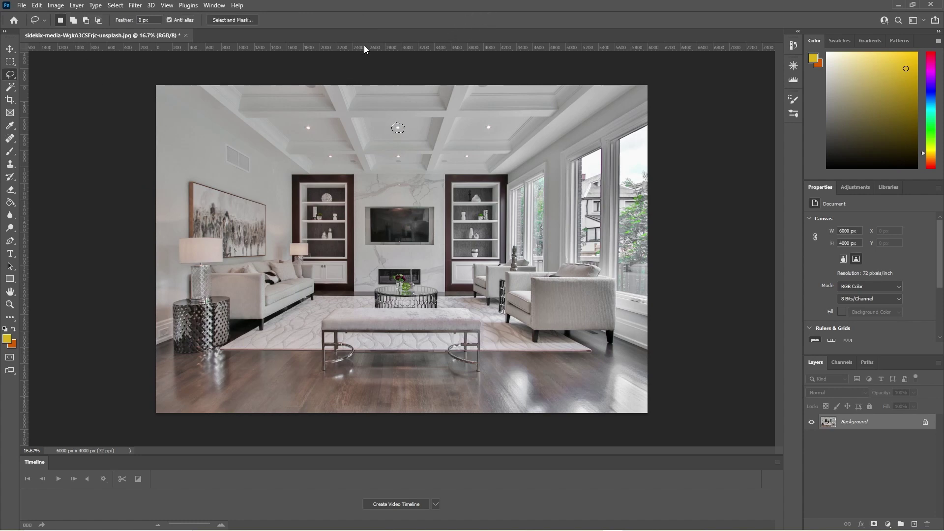
pyautogui.click(36, 6)
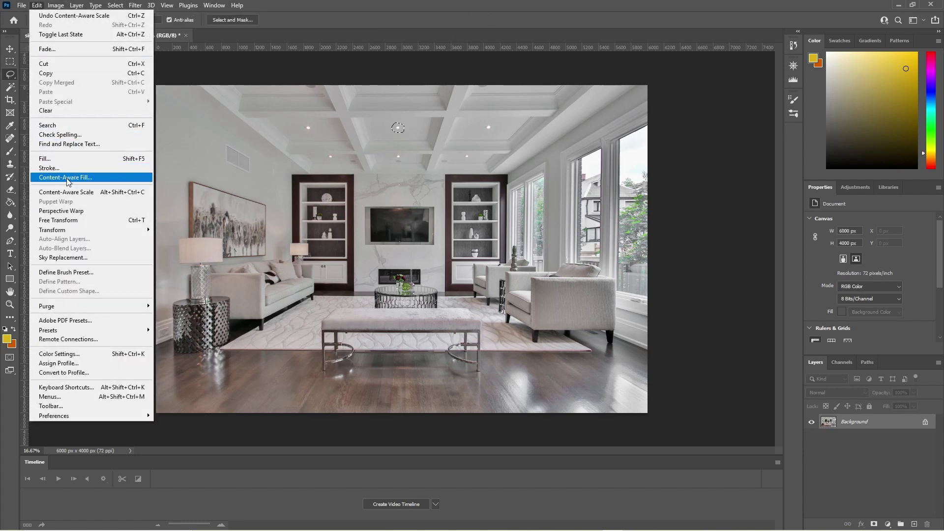
pyautogui.click(66, 178)
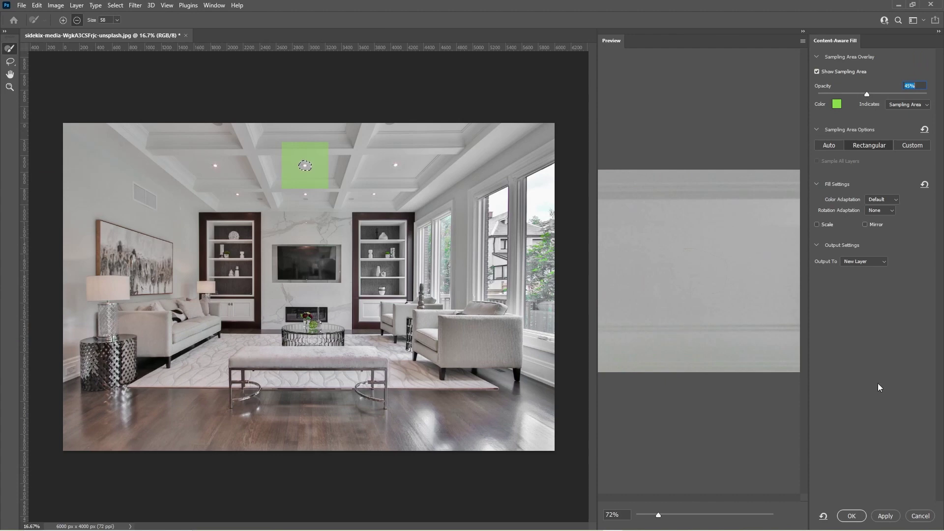
pyautogui.click(851, 515)
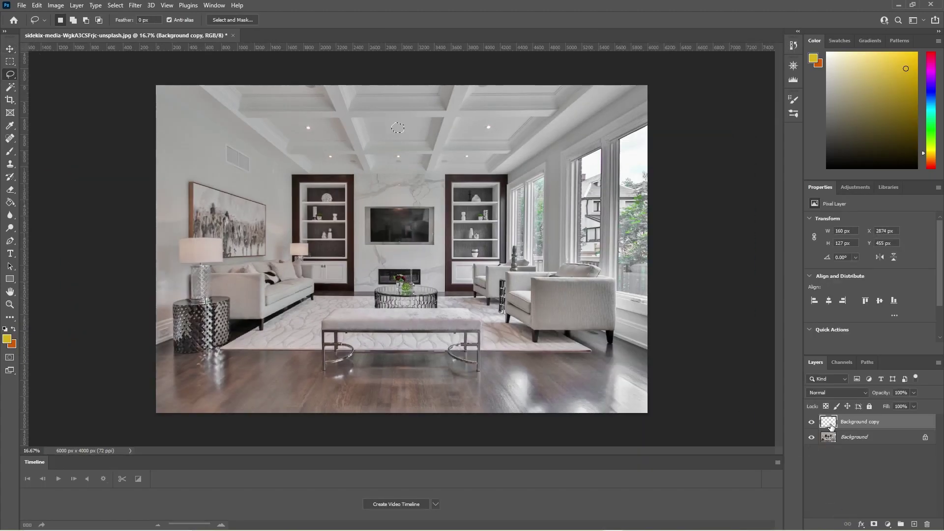
# Drop the selection around the filled ceiling light with Select > Deselect.
pyautogui.click(123, 7)
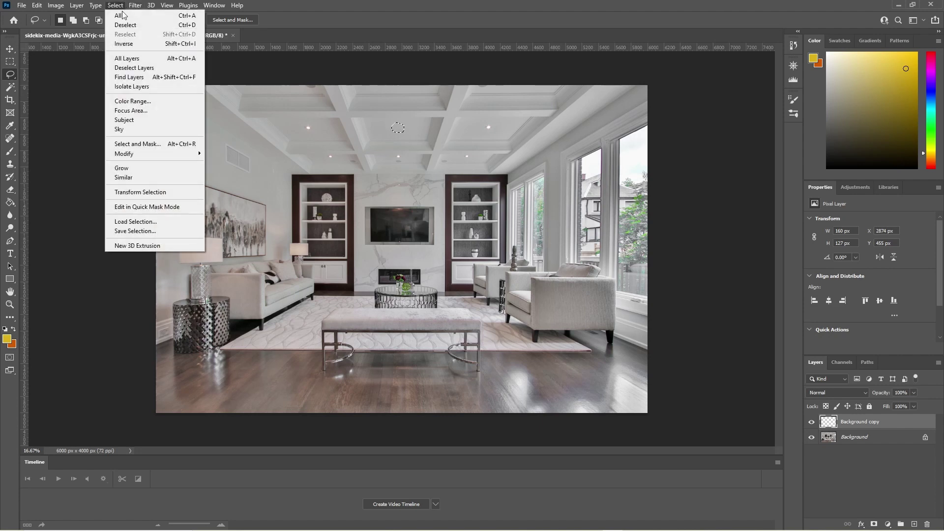
pyautogui.click(126, 26)
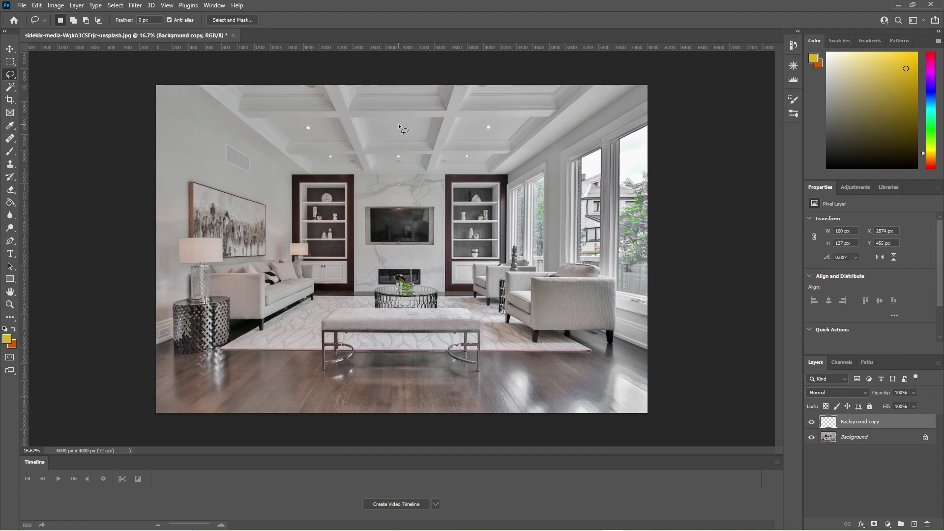
# Zoom in, target the Background layer, lasso the white vase and Content-Aware Fill it onto Background copy 2.
pyautogui.scroll(5, 479, 224)
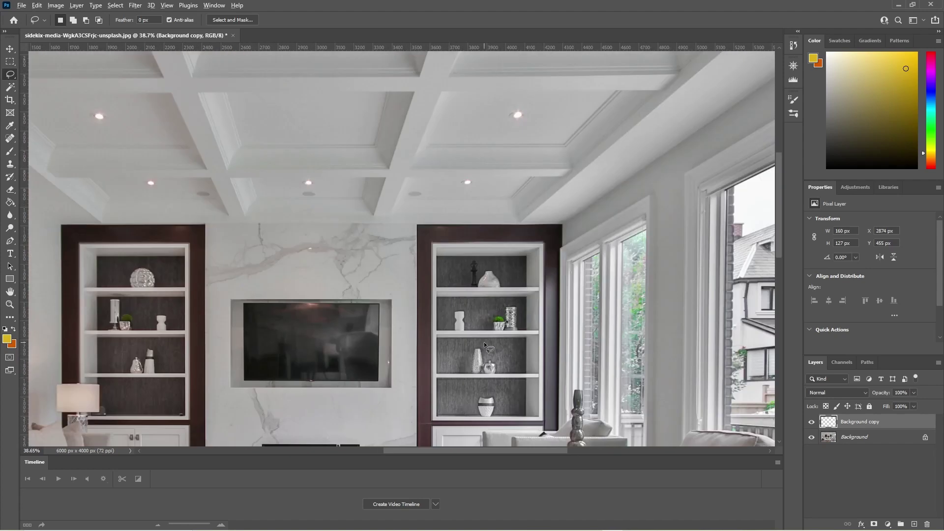
pyautogui.scroll(3, 487, 345)
pyautogui.click(855, 437)
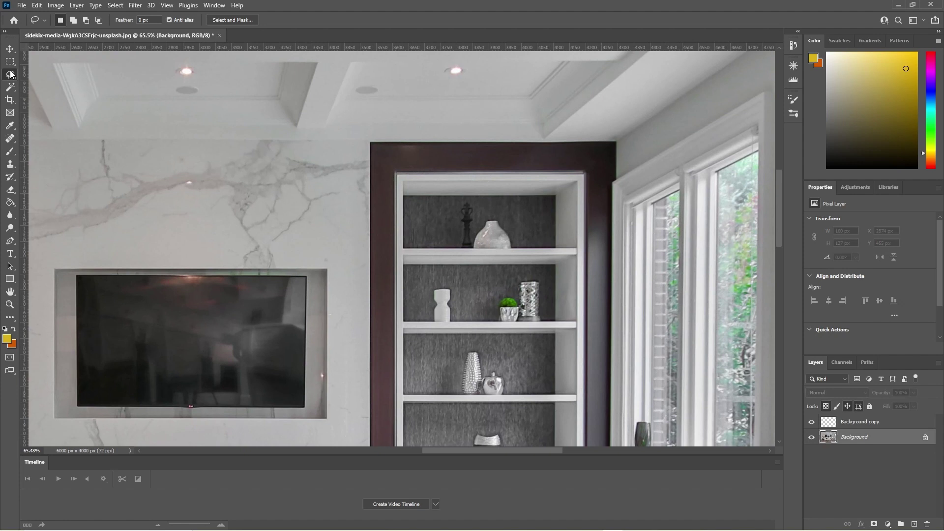
pyautogui.moveTo(433, 283)
pyautogui.mouseDown()
pyautogui.moveTo(451, 287)
pyautogui.moveTo(458, 322)
pyautogui.moveTo(426, 321)
pyautogui.moveTo(435, 283)
pyautogui.mouseUp()
pyautogui.click(36, 6)
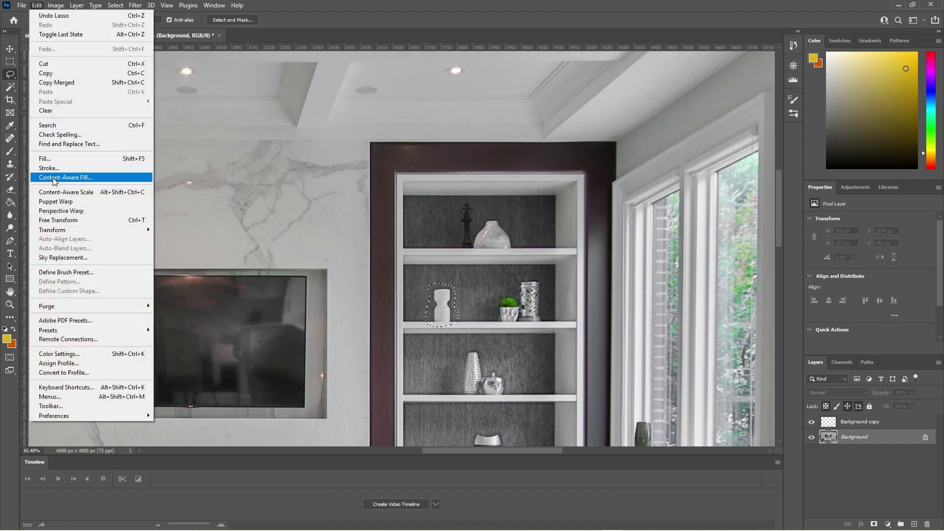
pyautogui.click(68, 180)
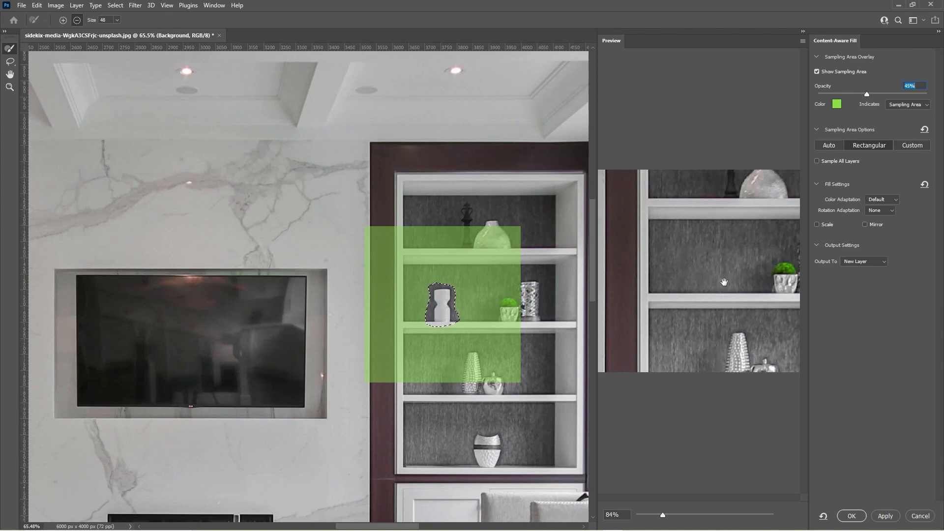
pyautogui.click(851, 515)
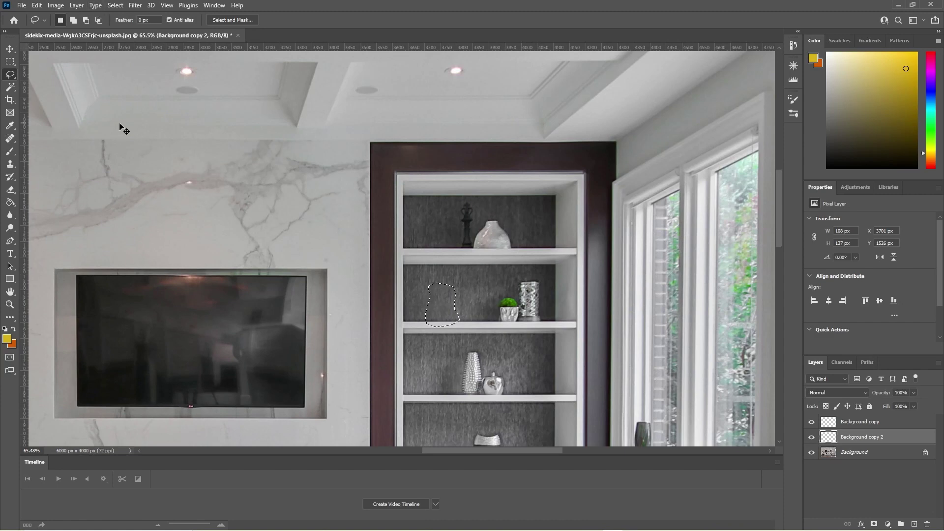
# Zoom out to the whole living room photo and close its document tab.
pyautogui.scroll(-4, 364, 295)
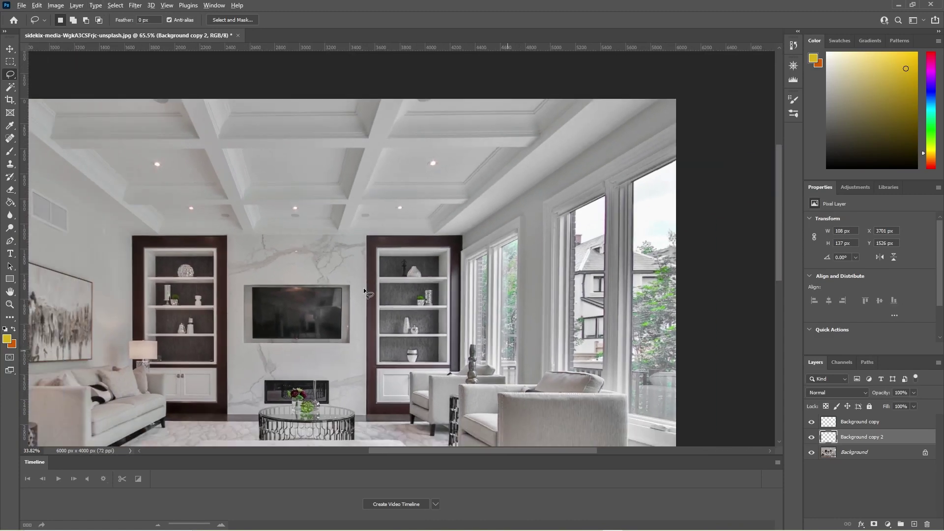
pyautogui.scroll(-3, 365, 291)
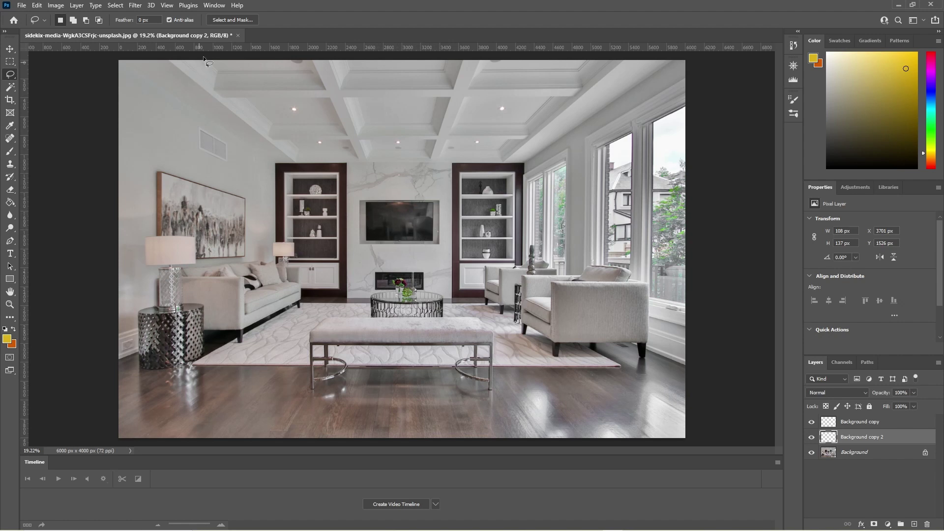
pyautogui.click(237, 35)
# Discard the living room photo's changes and close the tutorial folder window.
pyautogui.click(467, 200)
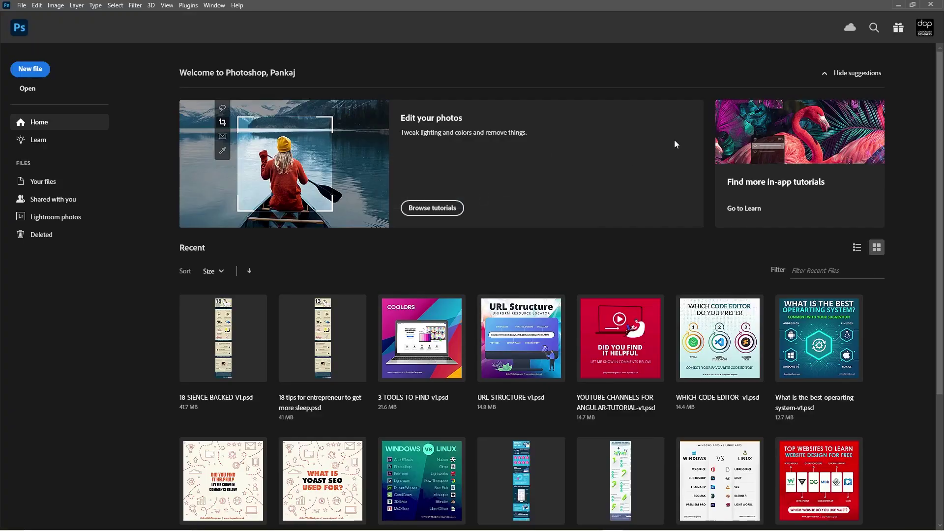
pyautogui.click(904, 4)
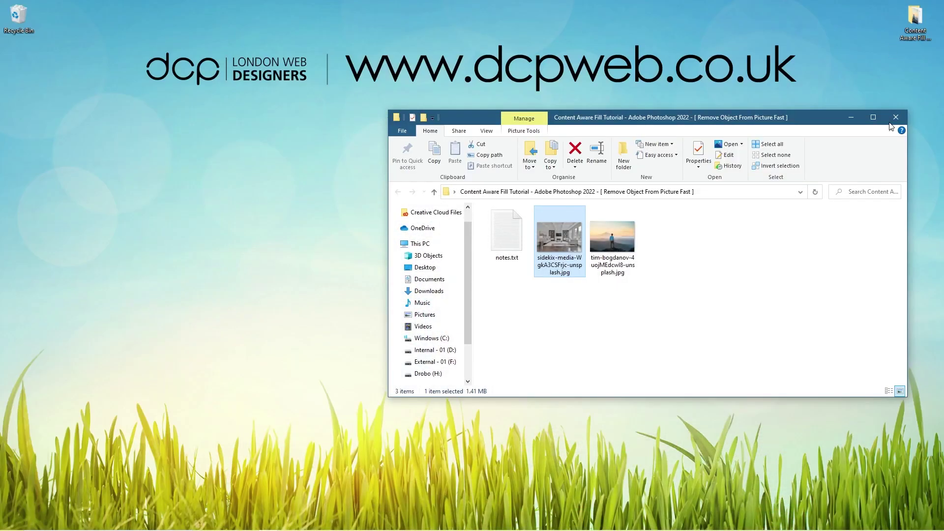